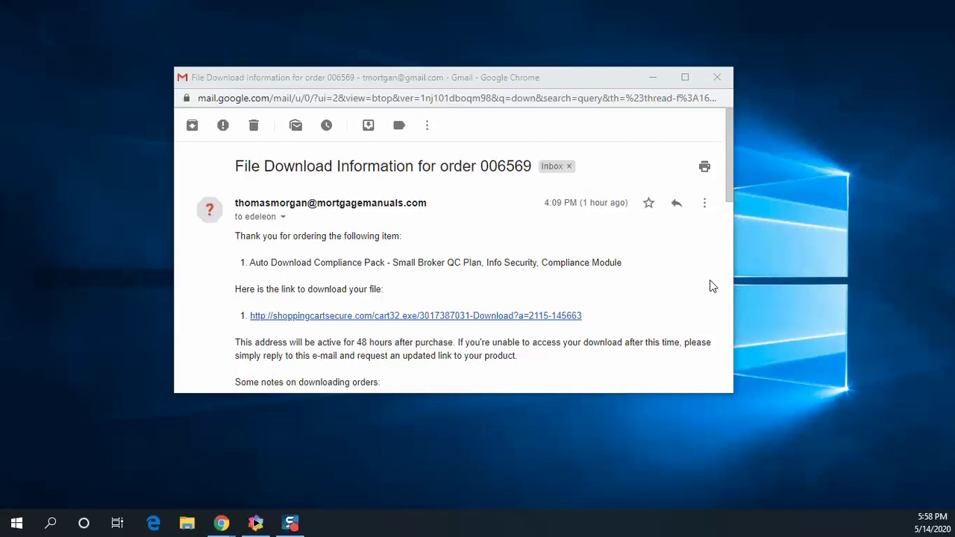
# Open the Auto Download Compliance Pack download link from the order confirmation email
pyautogui.click(322, 317)
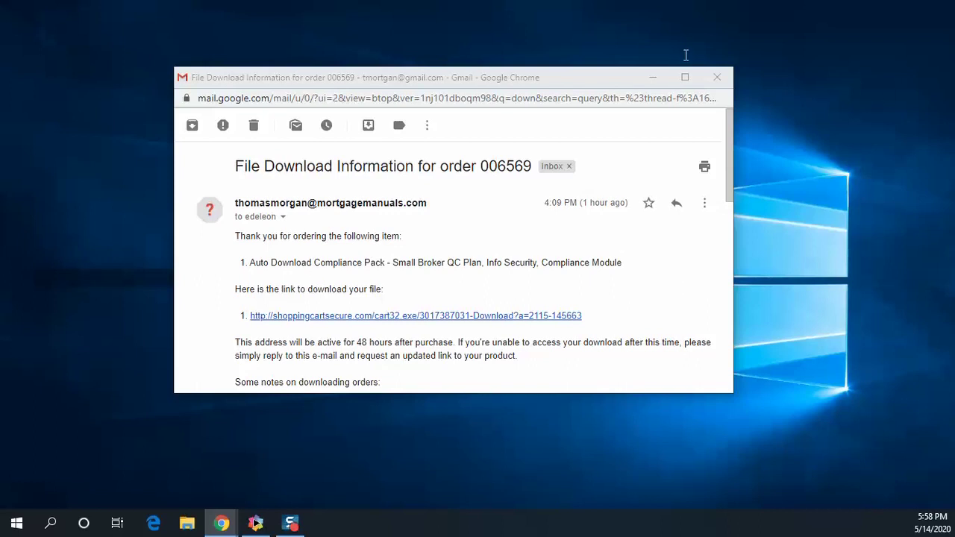
# Autofill the ShareFile email, first name, last name and company fields, then continue
pyautogui.click(516, 254)
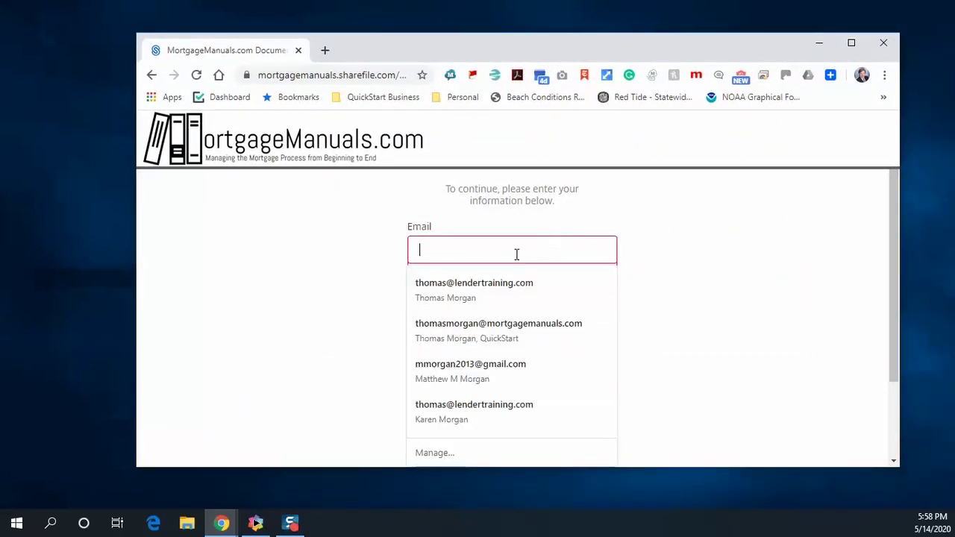
pyautogui.click(513, 282)
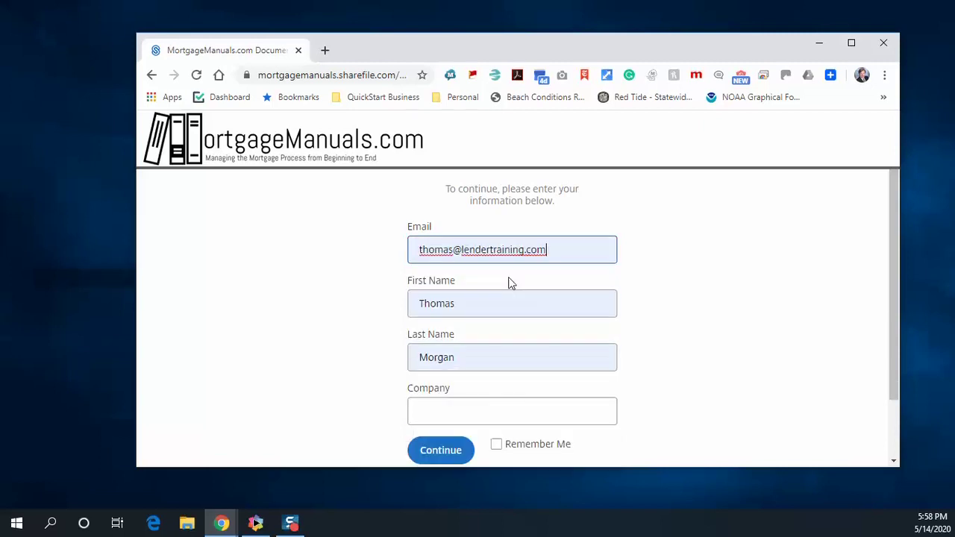
pyautogui.click(497, 412)
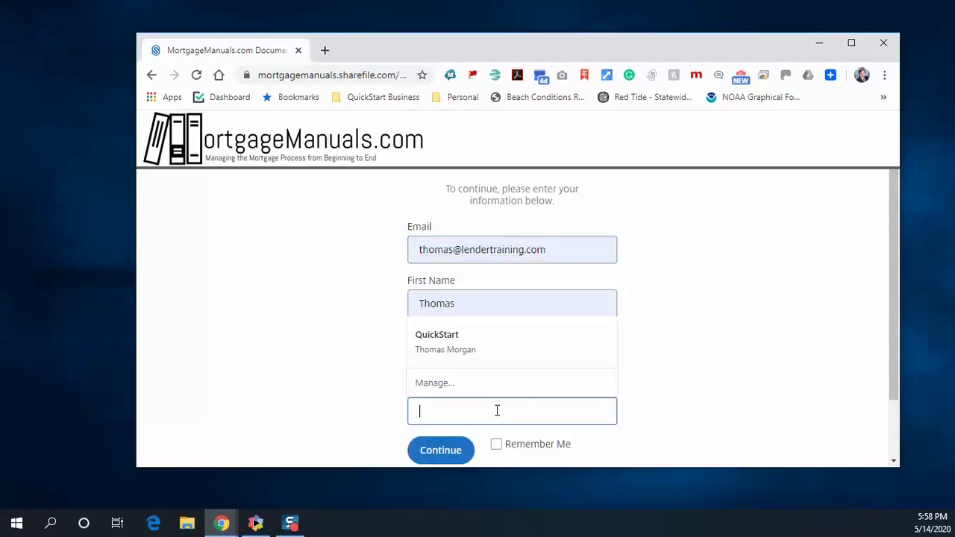
pyautogui.click(459, 354)
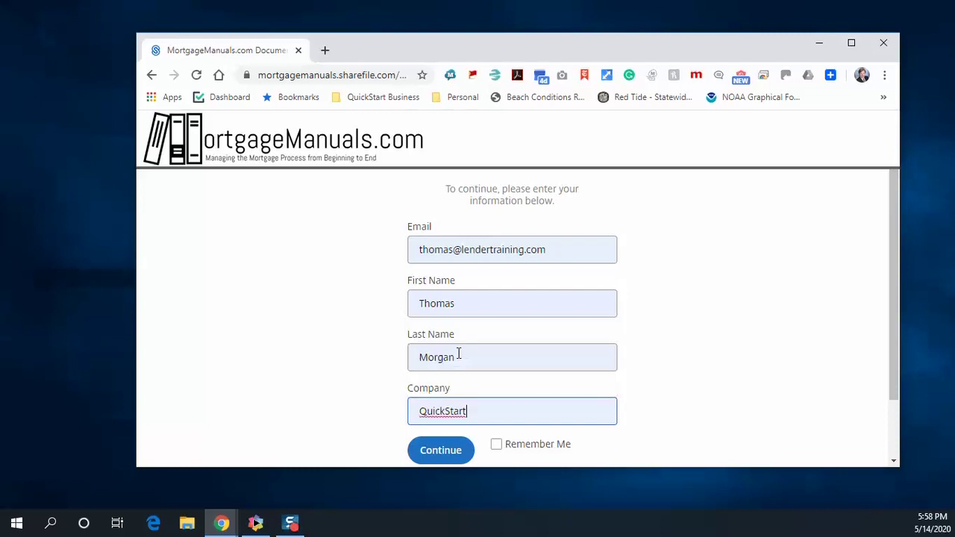
pyautogui.click(444, 456)
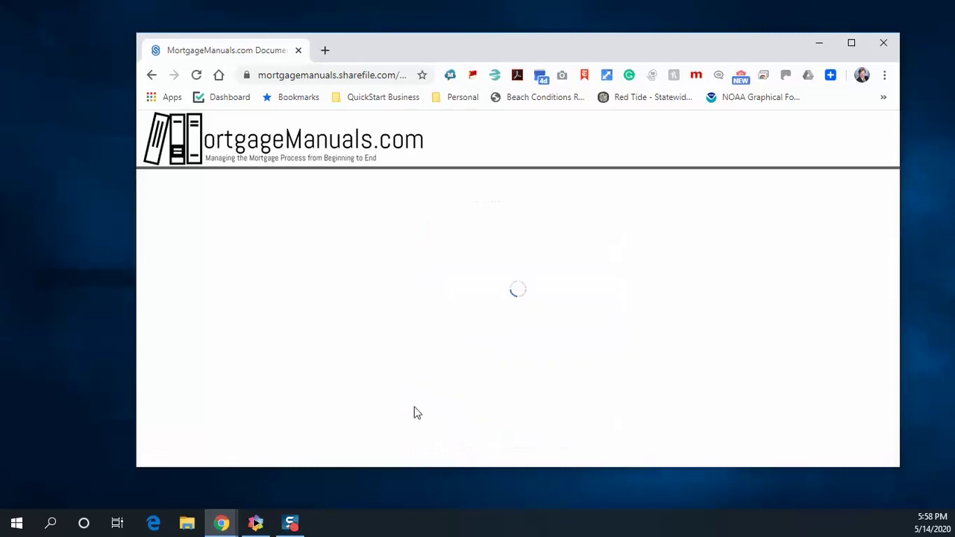
# In list view, select all four MortgageManuals folders and download them
pyautogui.scroll(-1, 449, 316)
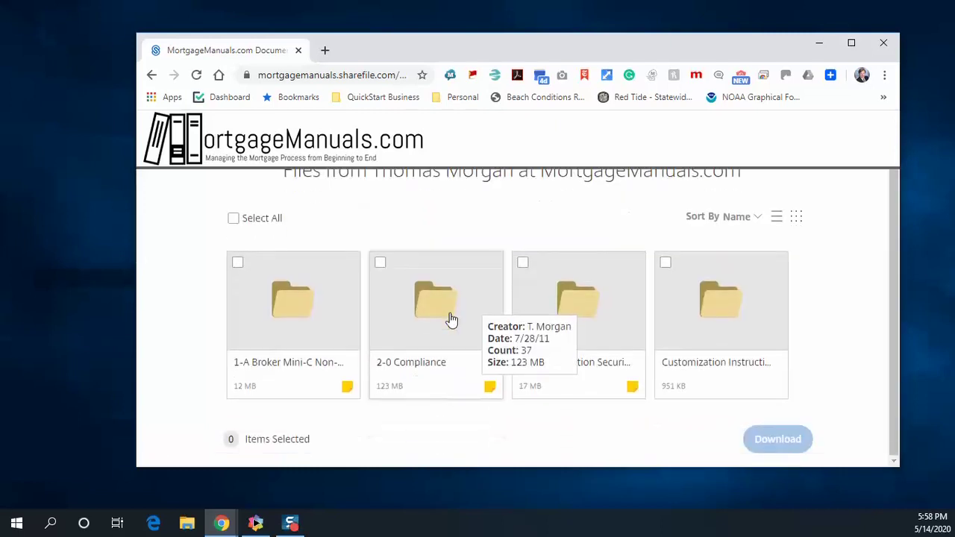
pyautogui.click(776, 217)
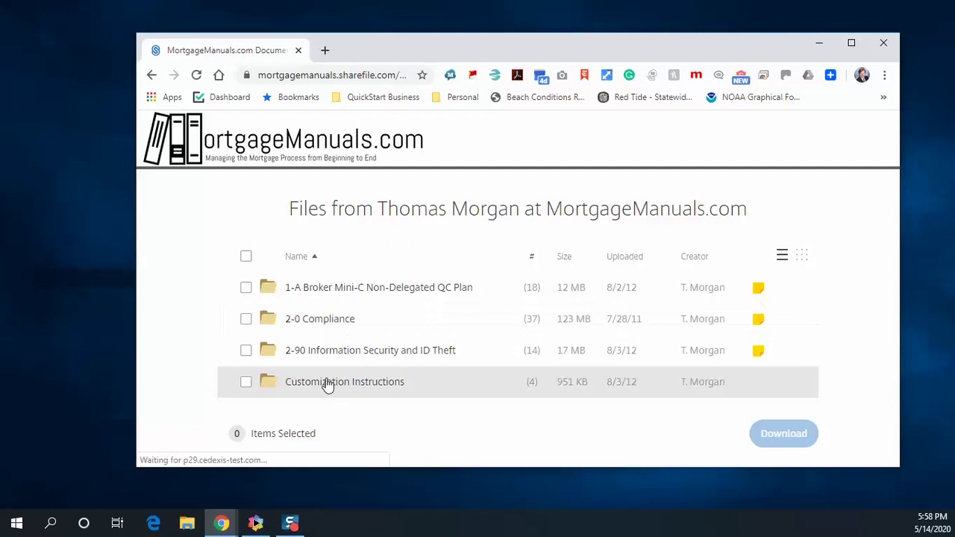
pyautogui.click(246, 350)
pyautogui.click(246, 319)
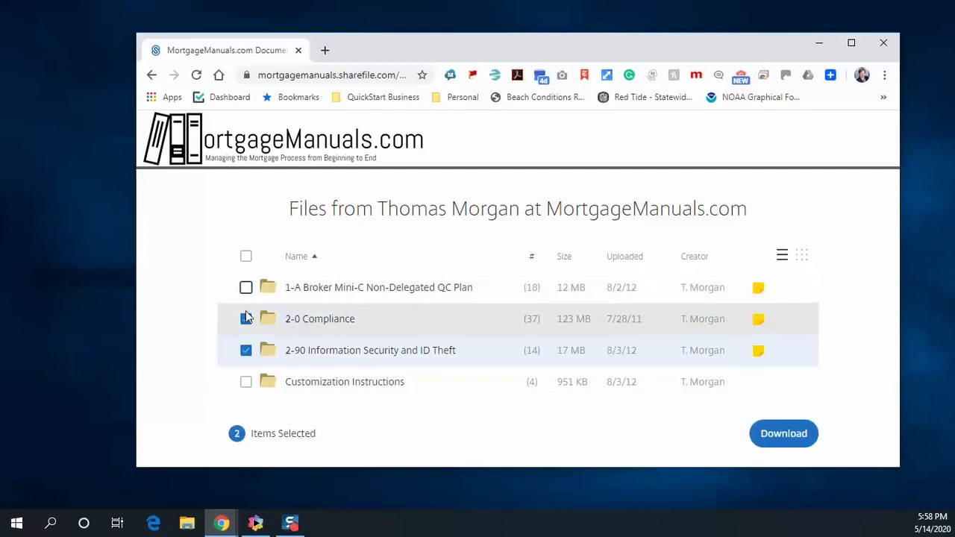
pyautogui.click(245, 319)
pyautogui.click(246, 350)
pyautogui.click(245, 381)
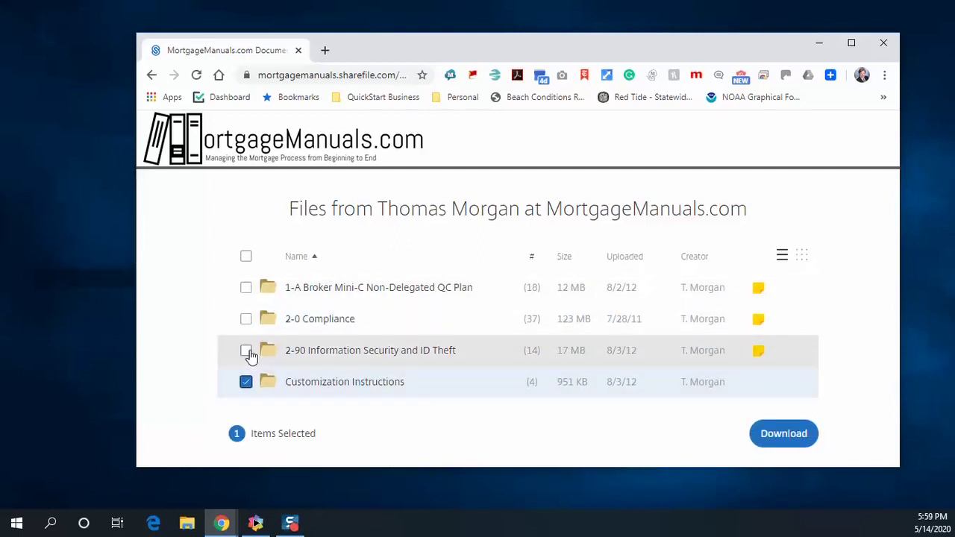
pyautogui.click(247, 351)
pyautogui.click(246, 319)
pyautogui.click(247, 287)
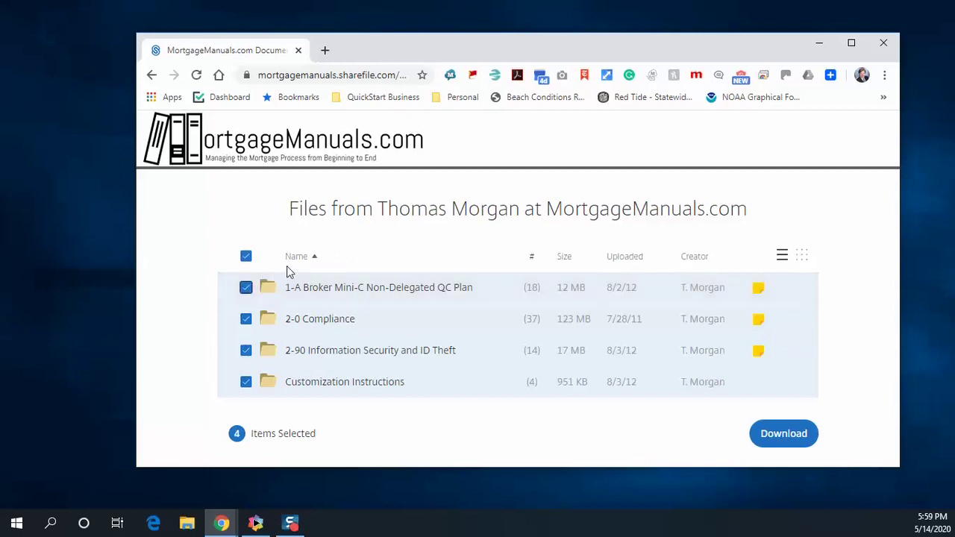
pyautogui.click(807, 446)
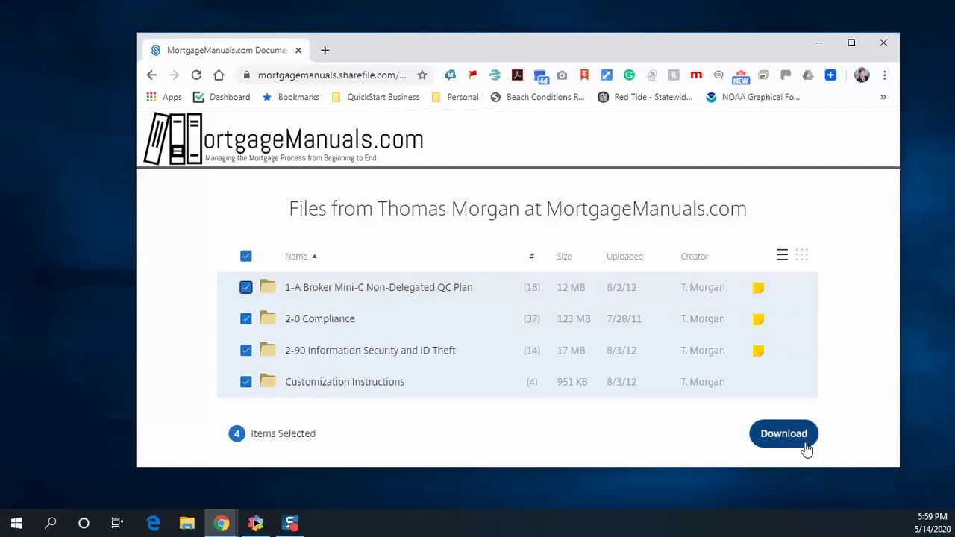
# From the 1-A Broker Mini-C Non-Delegated QC Plan folder, preview and download '1-A Broker MiniC QC Plan.docx'
pyautogui.click(246, 257)
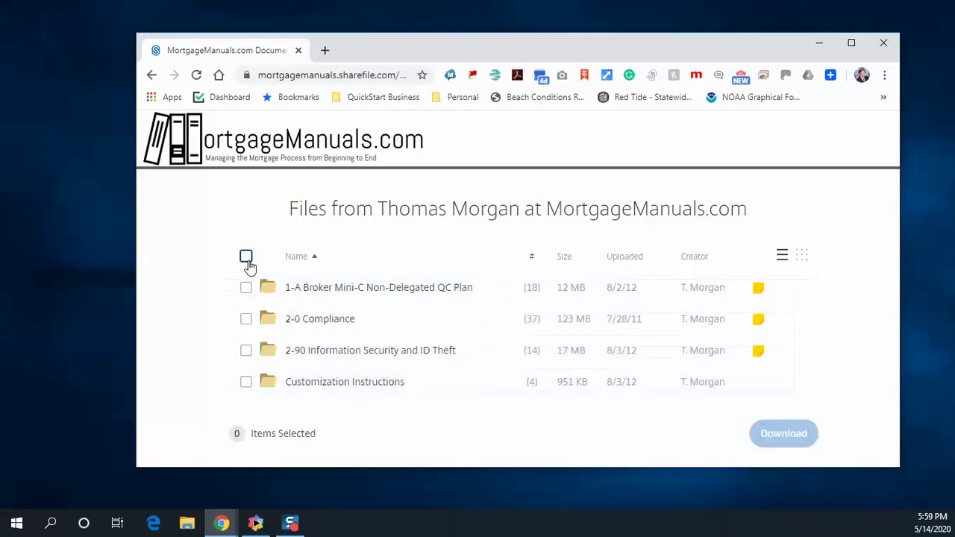
pyautogui.click(342, 288)
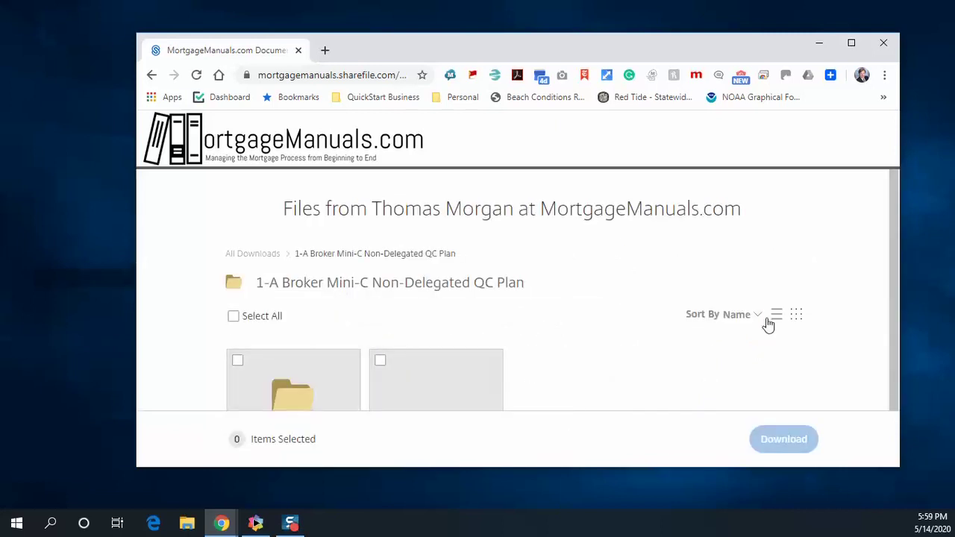
pyautogui.click(778, 317)
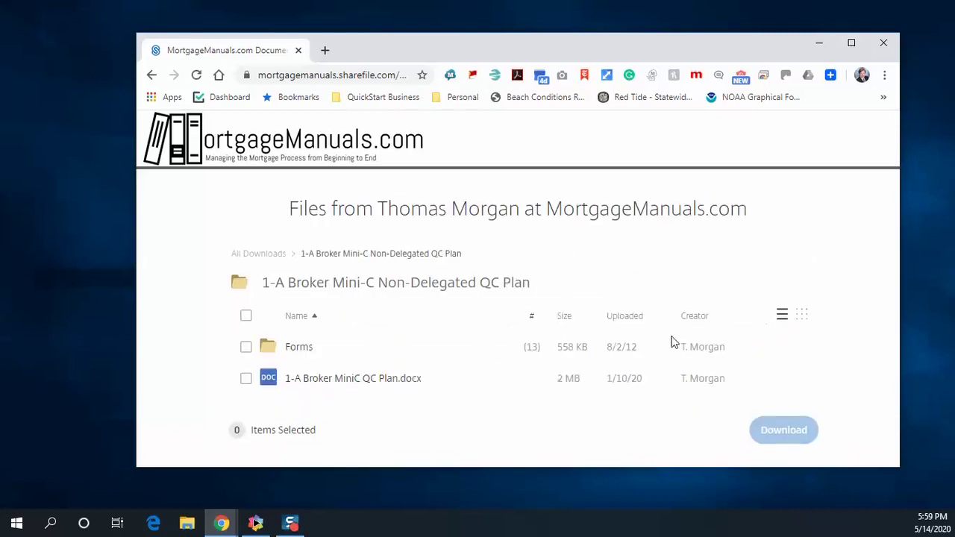
pyautogui.click(247, 379)
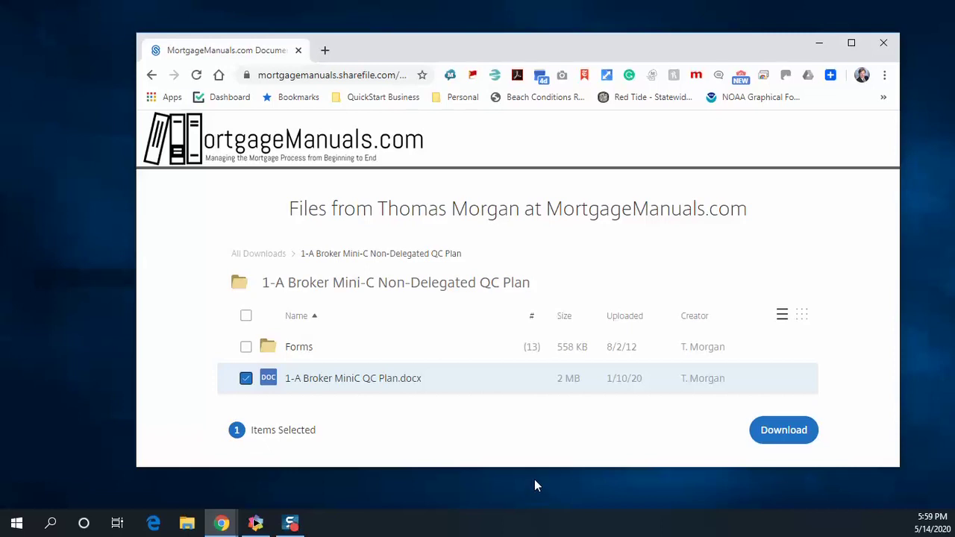
pyautogui.click(414, 380)
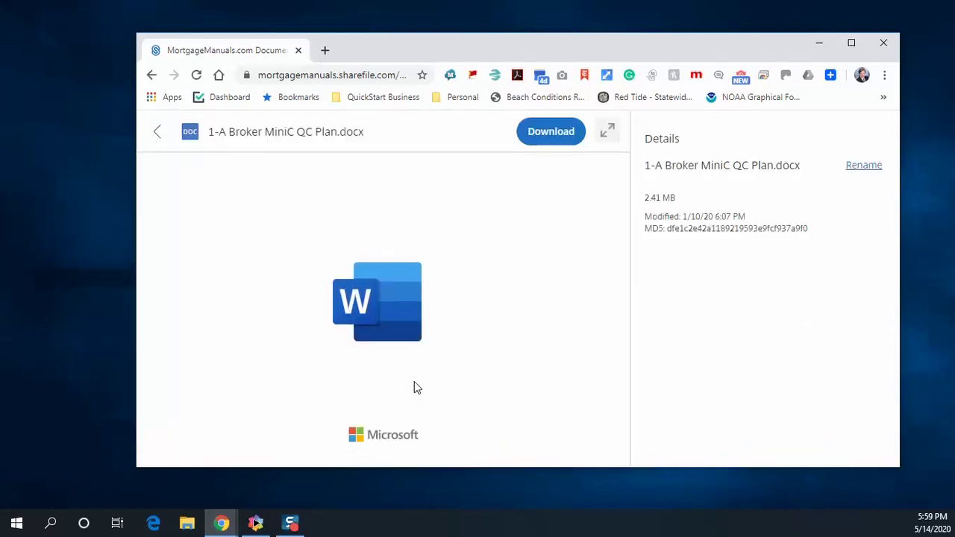
pyautogui.click(545, 134)
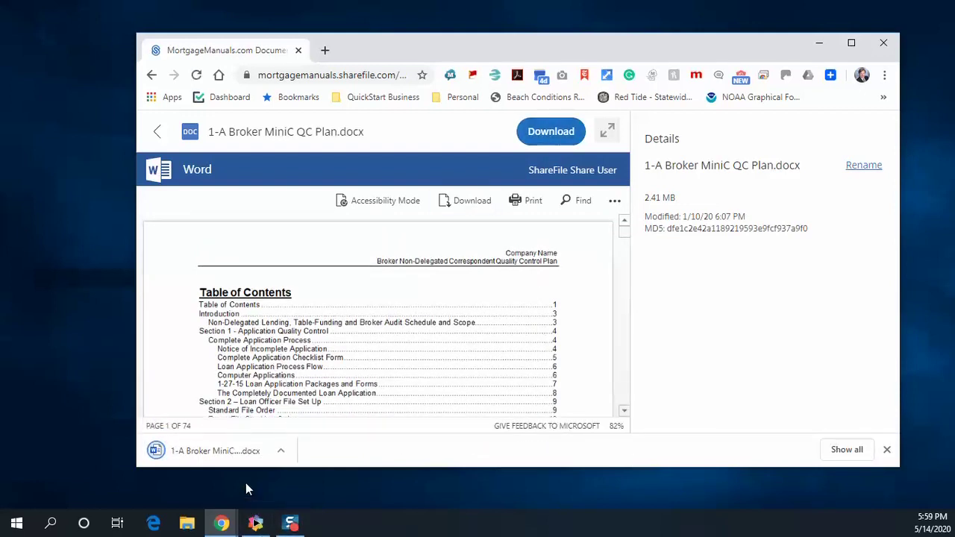
# Show '1-A Broker MiniC QC Plan.docx' in the Downloads folder, then minimize File Explorer
pyautogui.click(283, 453)
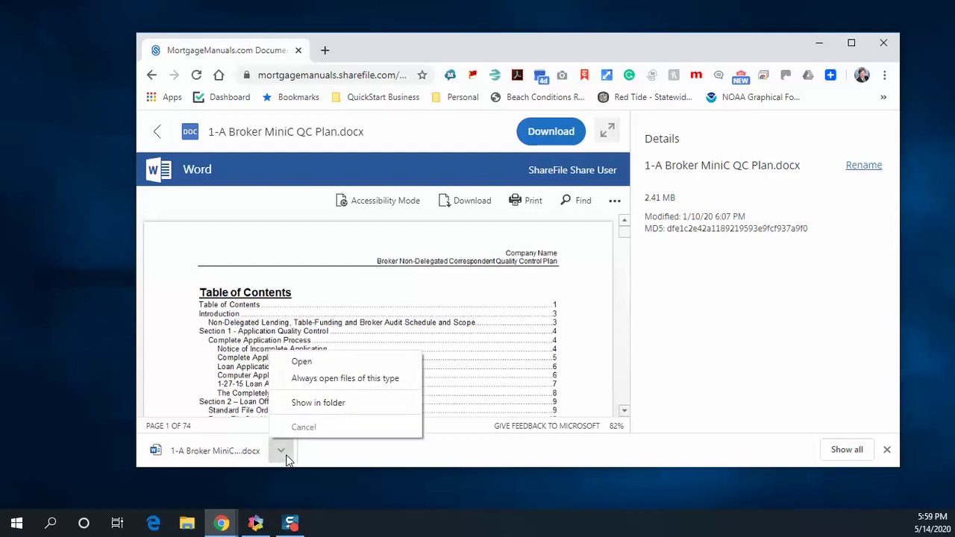
pyautogui.click(312, 406)
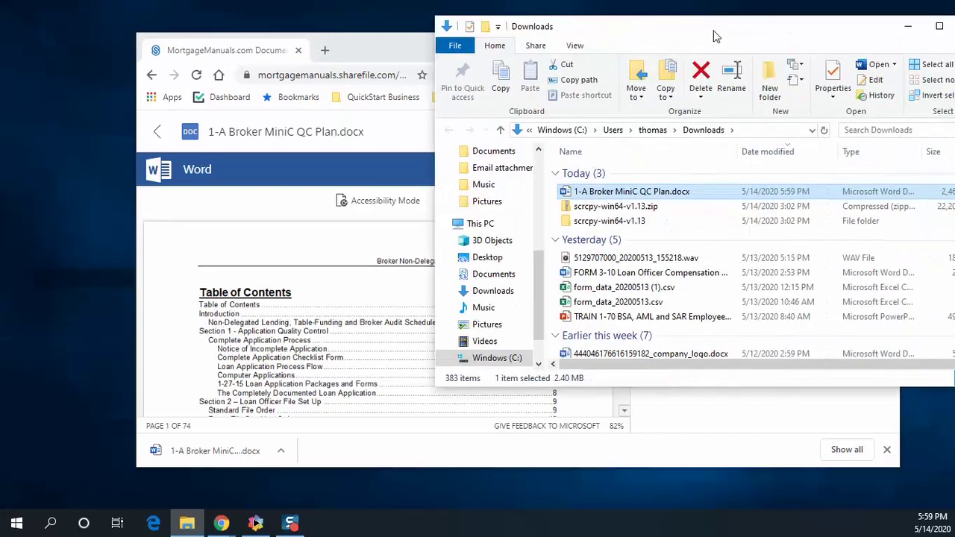
pyautogui.moveTo(714, 36); pyautogui.dragTo(629, 58)
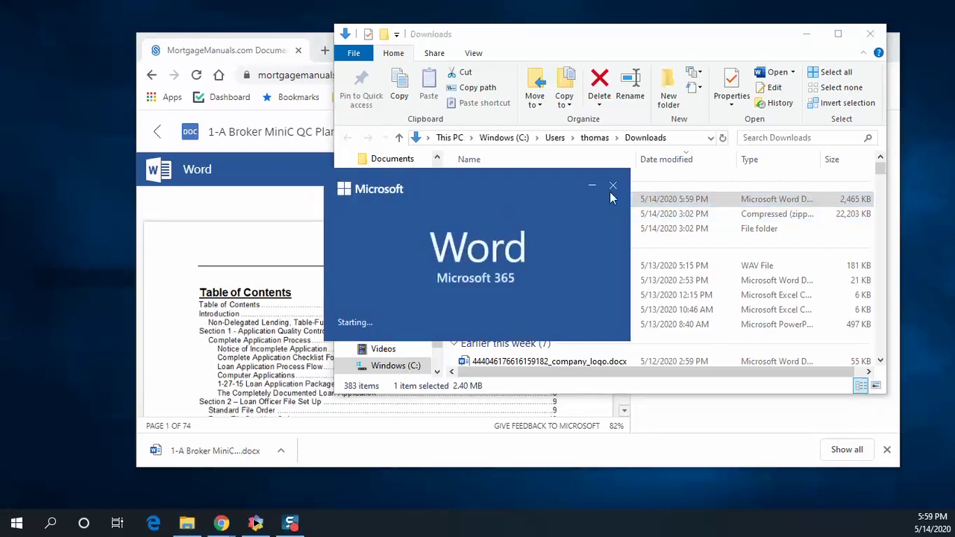
pyautogui.click(840, 34)
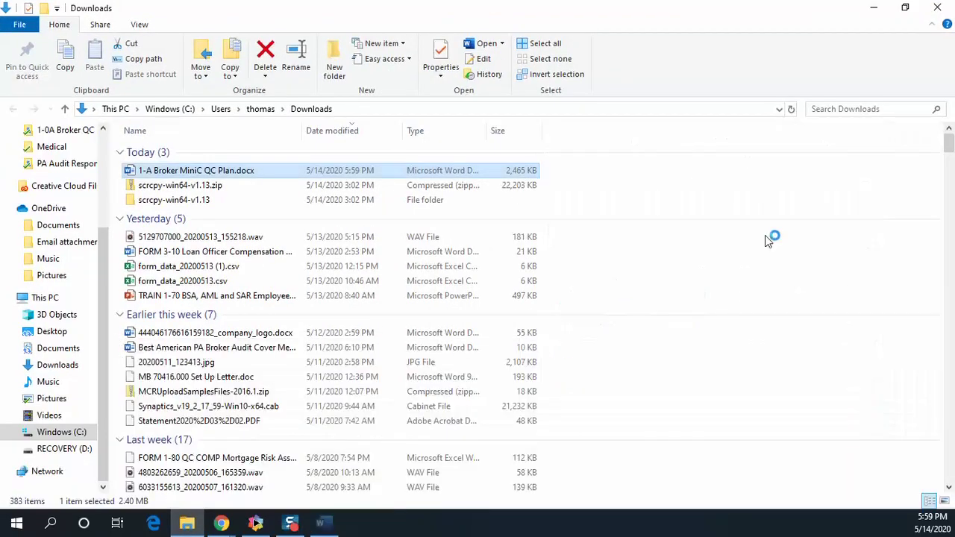
pyautogui.click(874, 8)
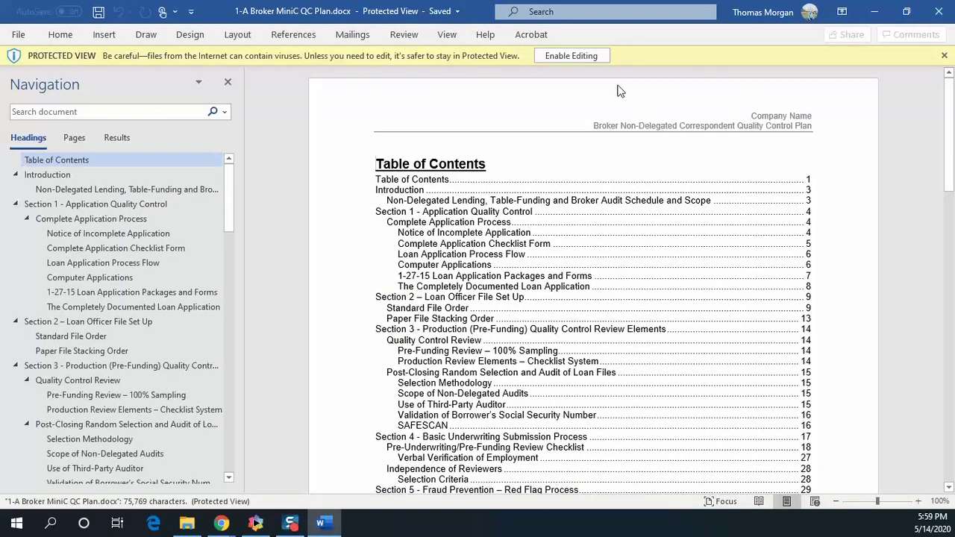
# Enable editing on '1-A Broker MiniC QC Plan.docx' to leave Protected View
pyautogui.click(571, 59)
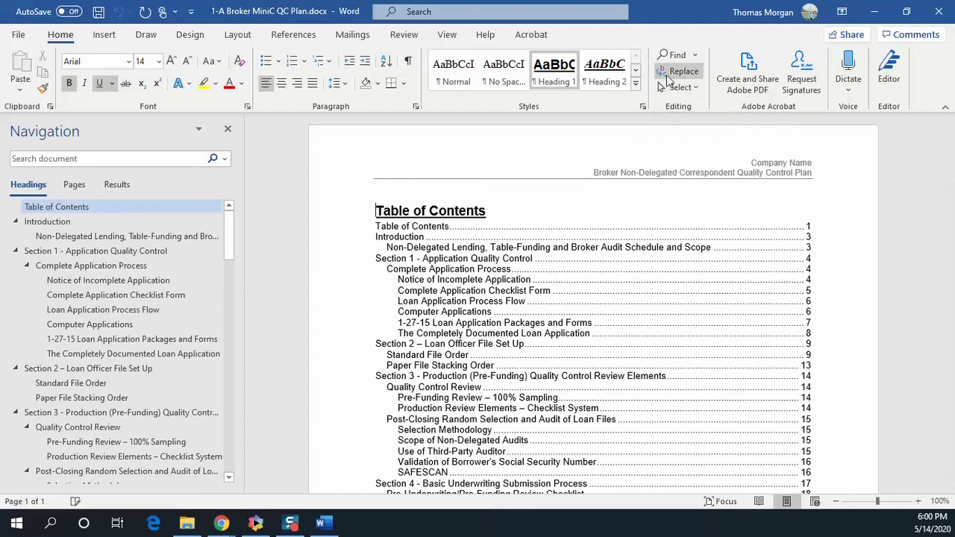
# Replace all occurrences of 'Company Name' with 'My Company Name' using Find and Replace
pyautogui.click(667, 77)
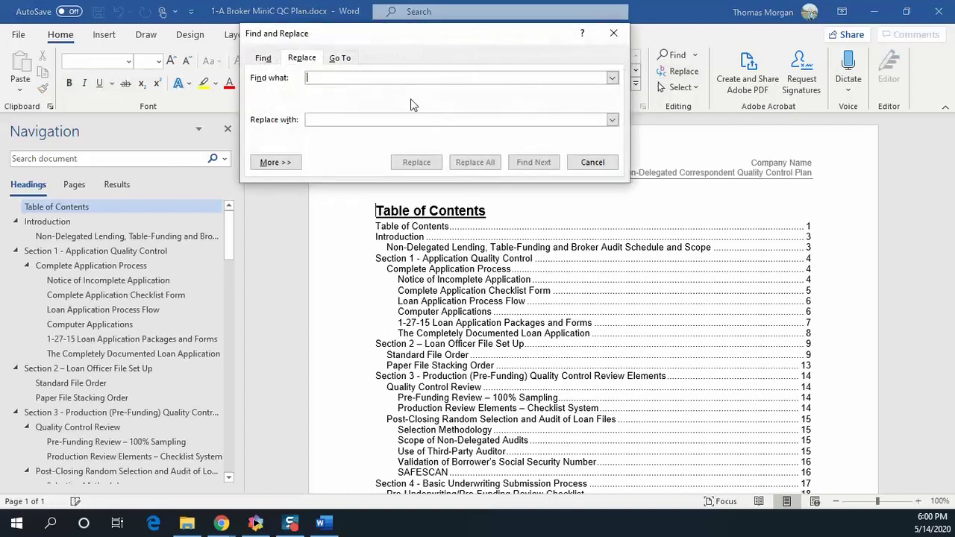
pyautogui.write('C')
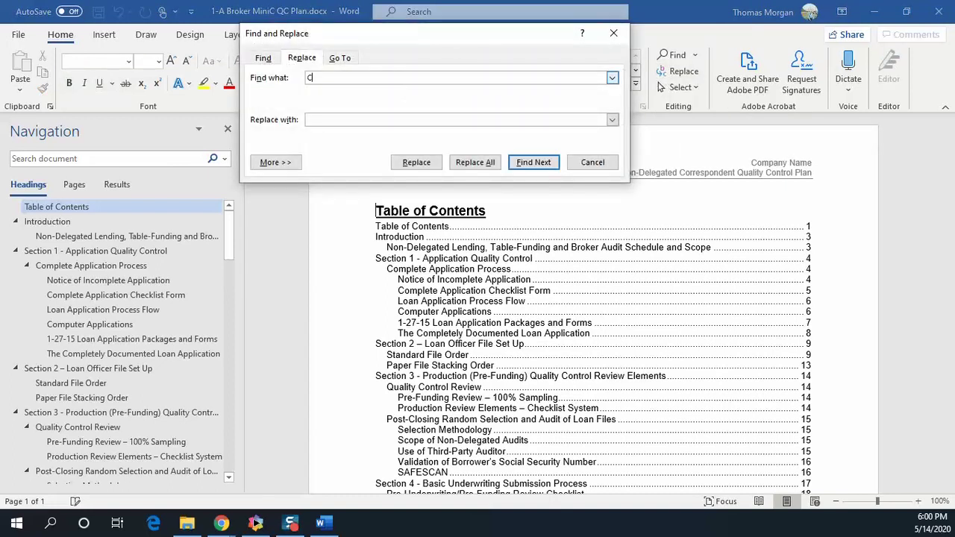
pyautogui.write('ompany Name')
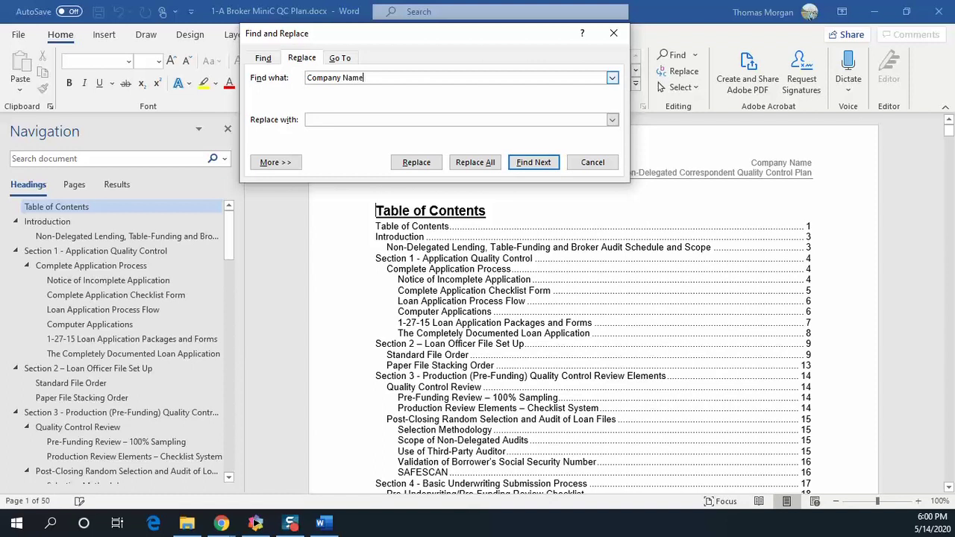
pyautogui.click(406, 118)
pyautogui.write('My Company Name')
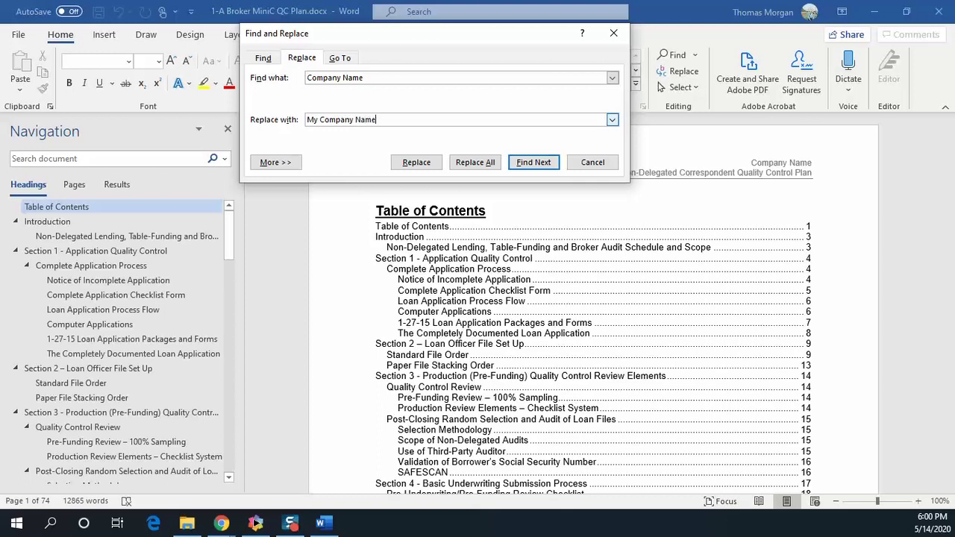
pyautogui.click(468, 162)
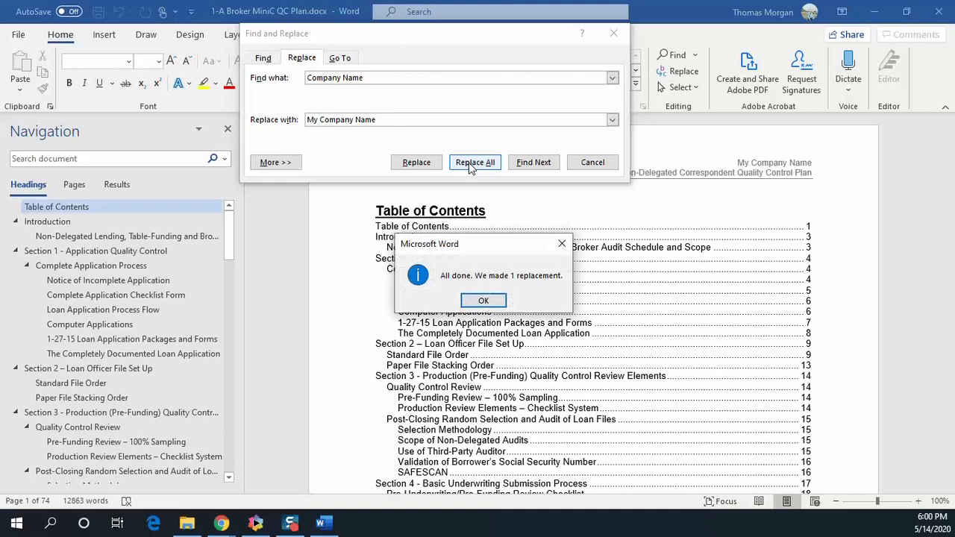
pyautogui.click(484, 300)
pyautogui.scroll(-2, 609, 279)
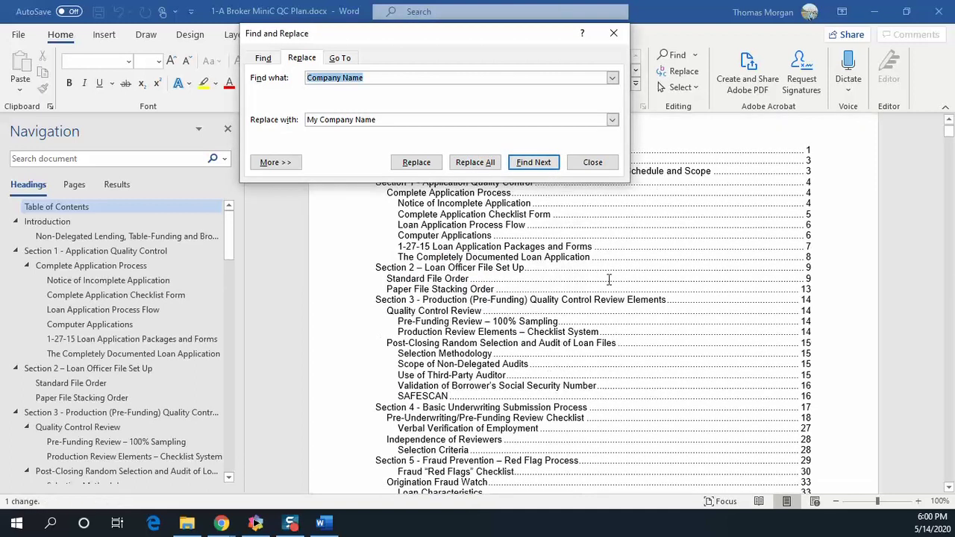
pyautogui.scroll(2, 744, 300)
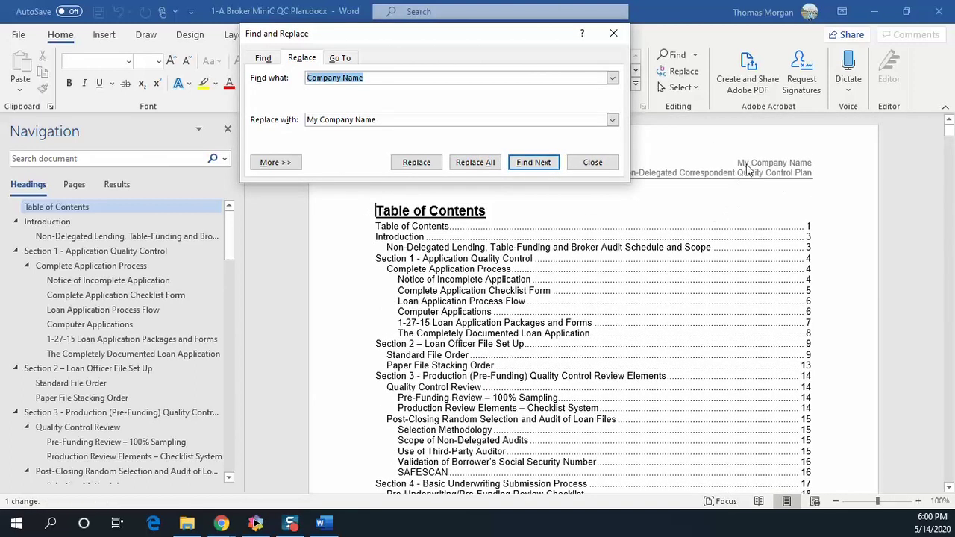
pyautogui.click(722, 162)
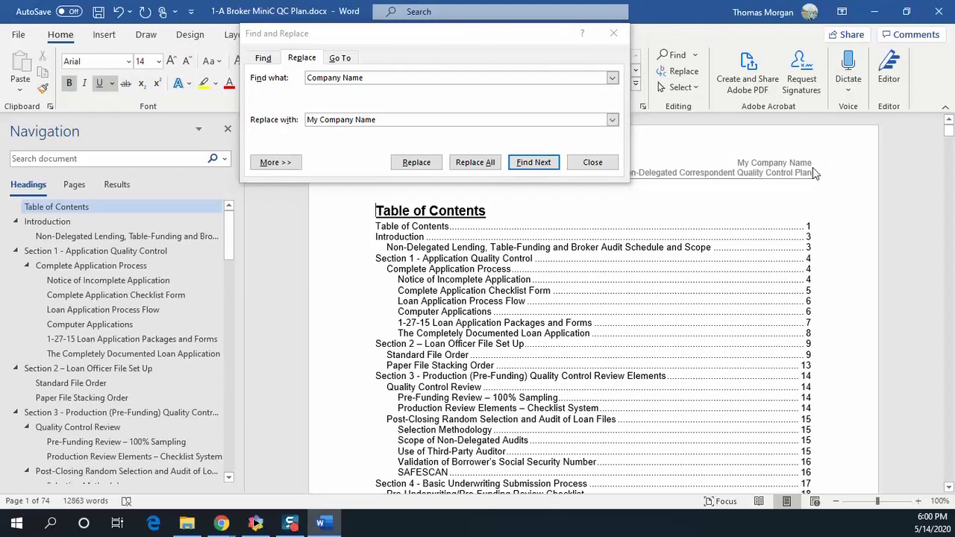
# Insert 'The Mortgage Professional' logo picture into the page header
pyautogui.click(592, 164)
pyautogui.doubleClick(445, 146)
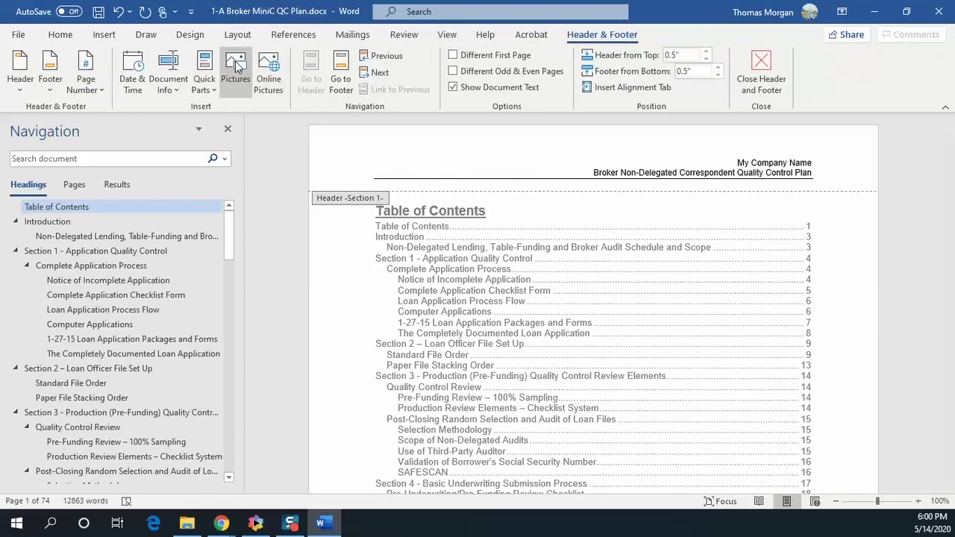
pyautogui.click(236, 66)
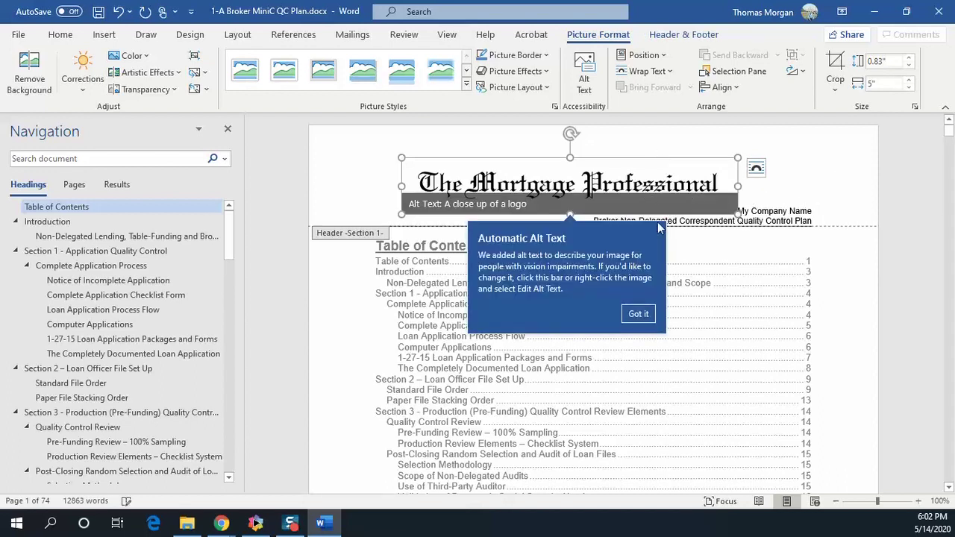
# Set the header logo In Front of Text, shrink it to about half size, and move it left
pyautogui.click(756, 170)
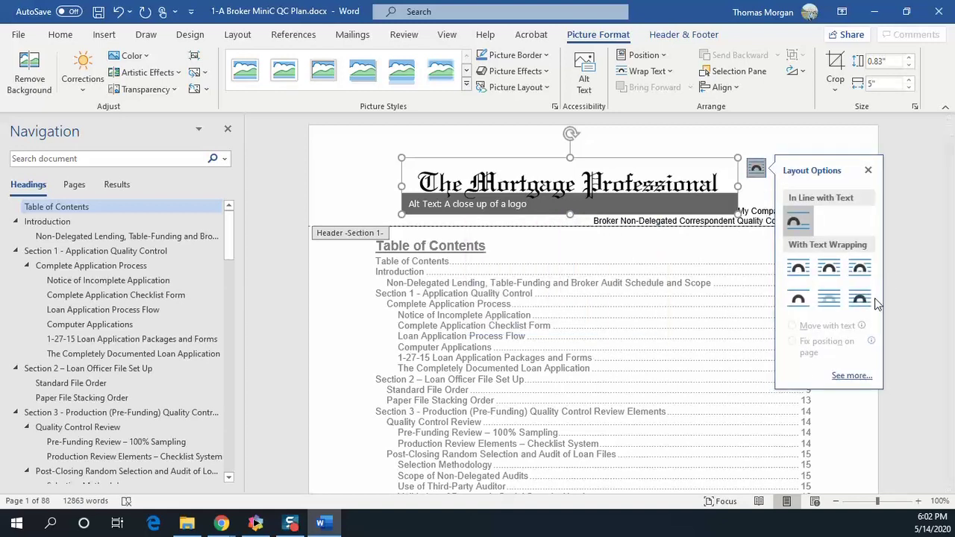
pyautogui.click(860, 300)
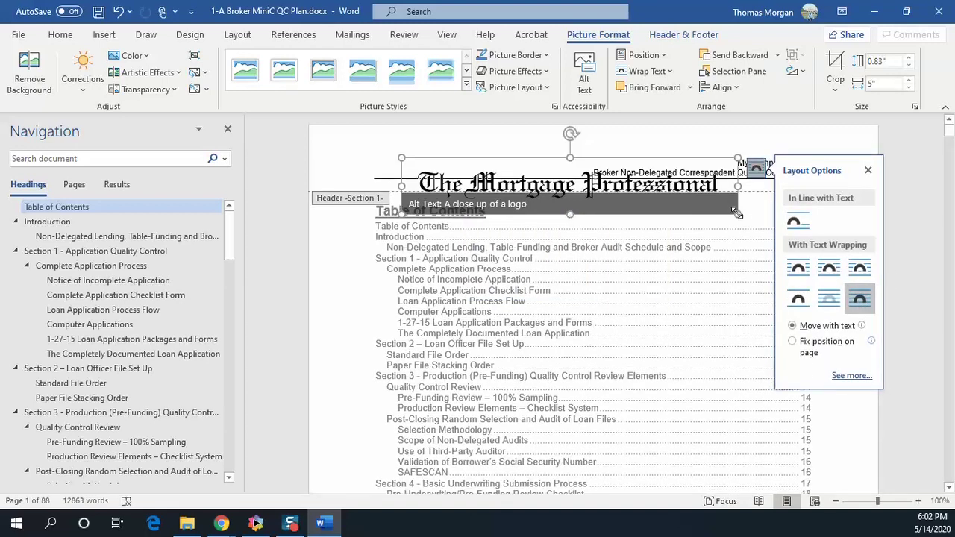
pyautogui.moveTo(728, 208); pyautogui.dragTo(574, 187)
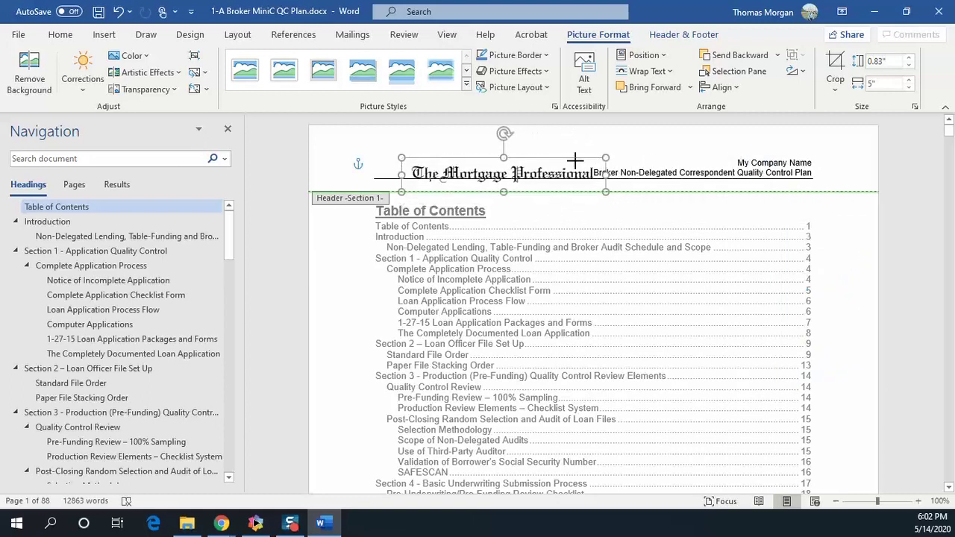
pyautogui.moveTo(516, 159); pyautogui.dragTo(494, 149)
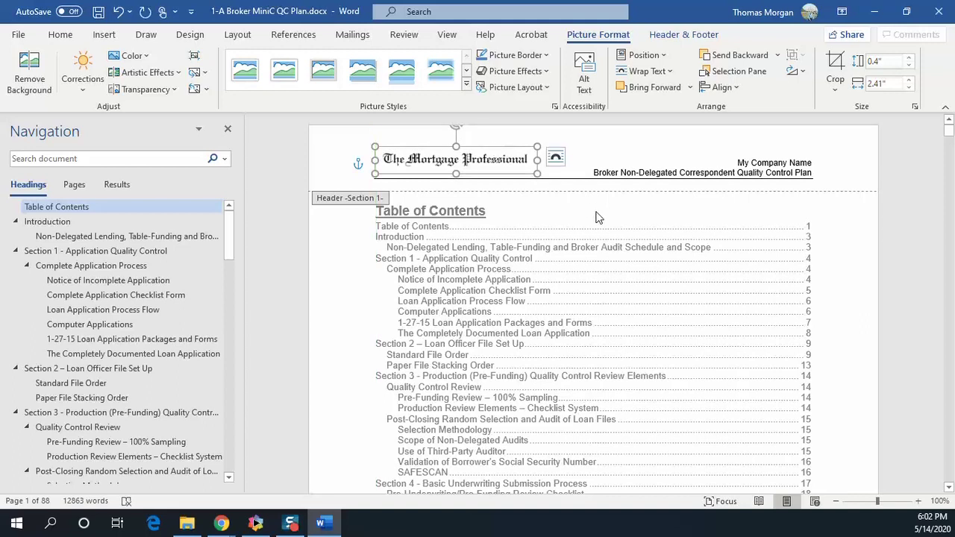
pyautogui.doubleClick(597, 218)
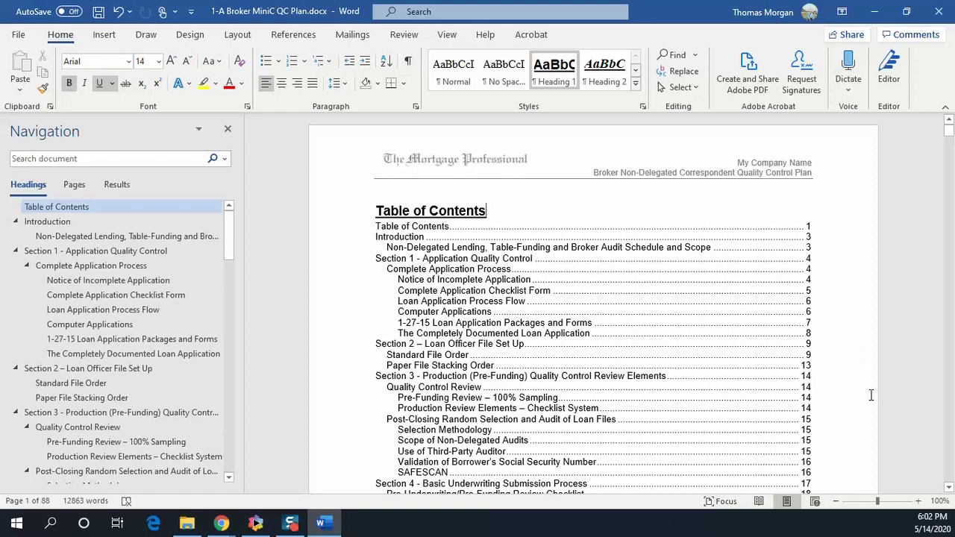
pyautogui.scroll(-7, 706, 284)
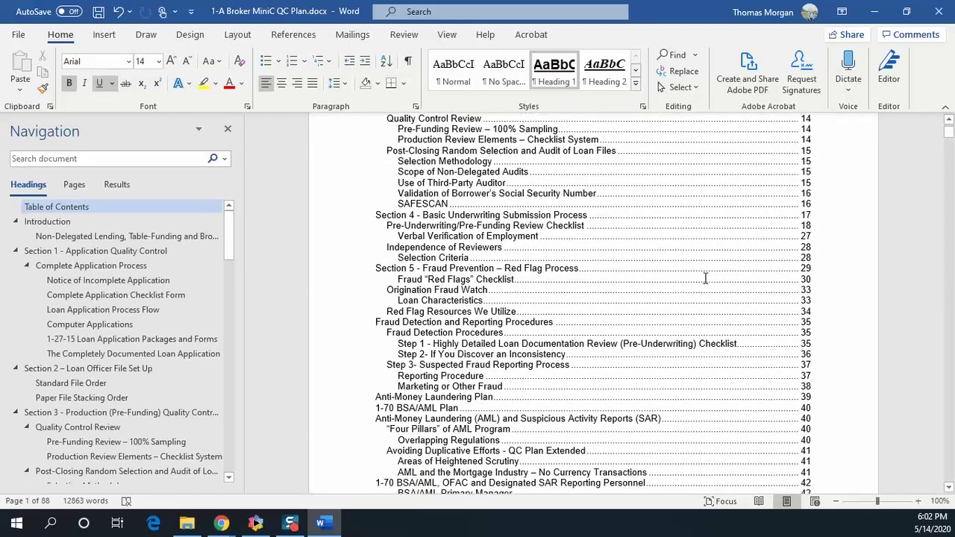
pyautogui.scroll(-4, 706, 285)
pyautogui.scroll(-4, 546, 232)
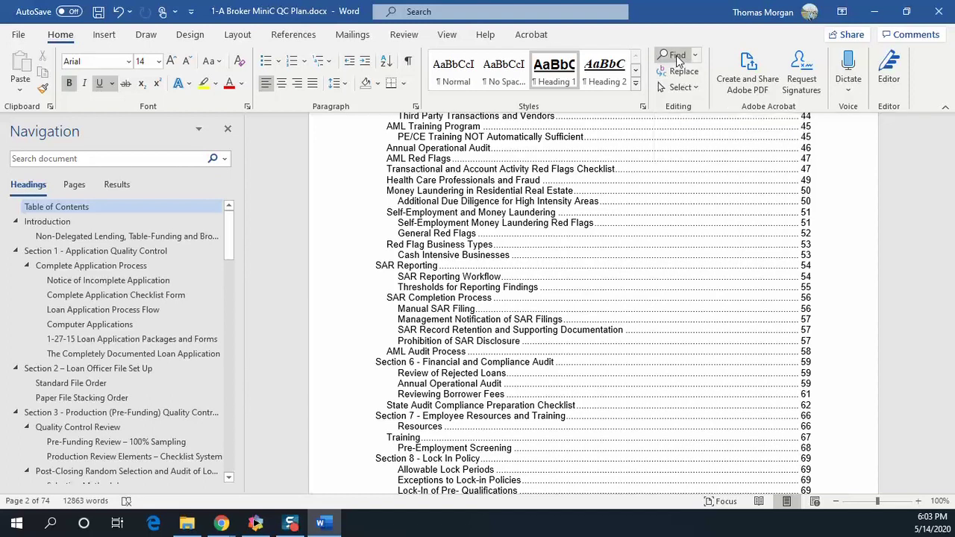
# Replace the (Insert BSA Manager) and (Insert OFAC Manager) placeholders with the manager's full name
pyautogui.click(84, 160)
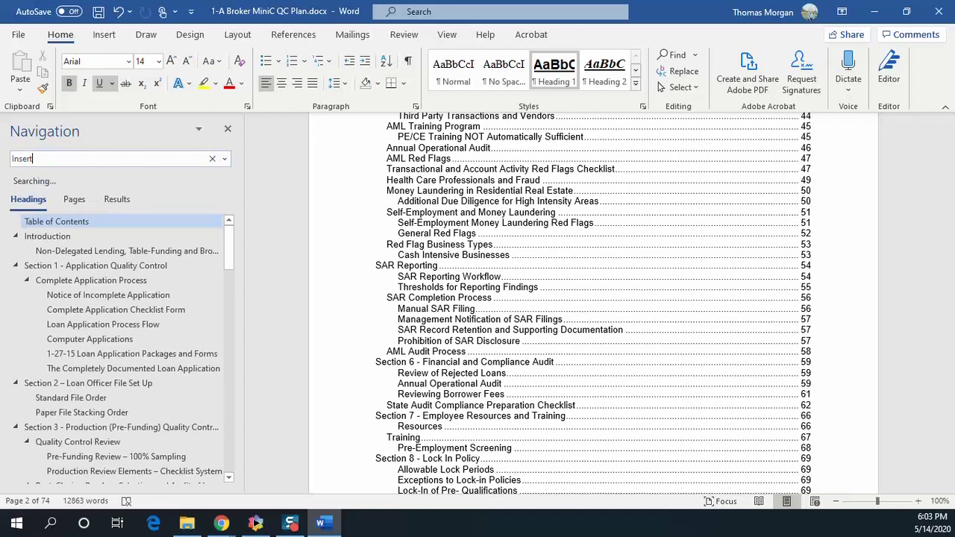
pyautogui.doubleClick(409, 208)
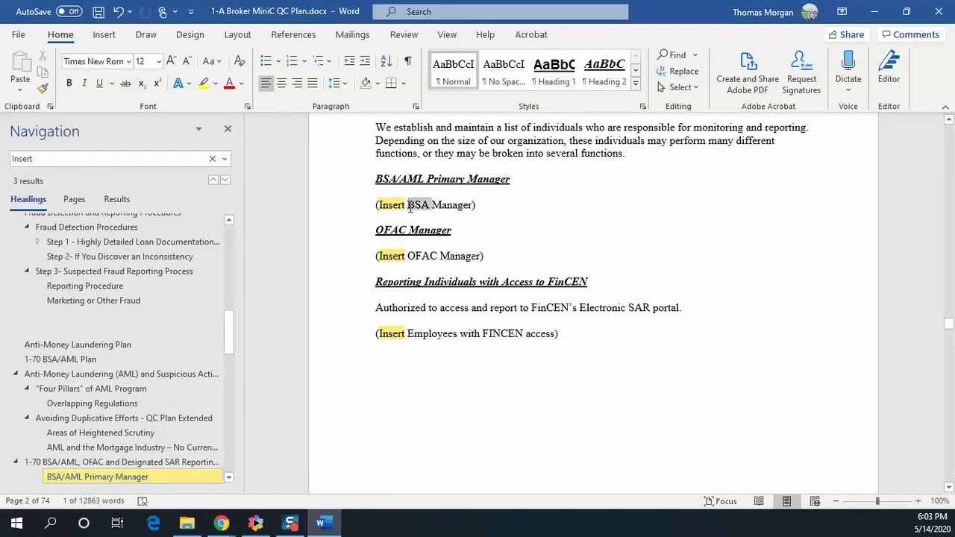
pyautogui.tripleClick(410, 211)
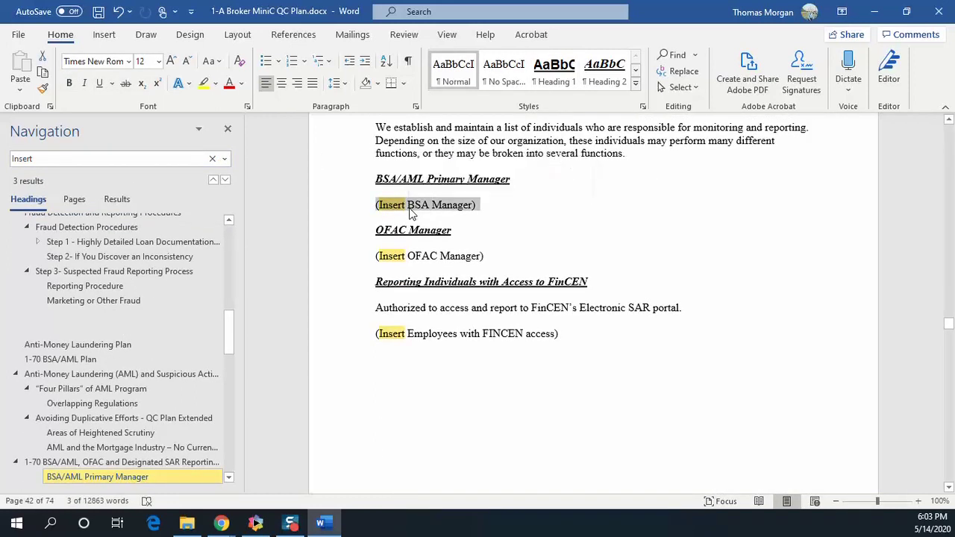
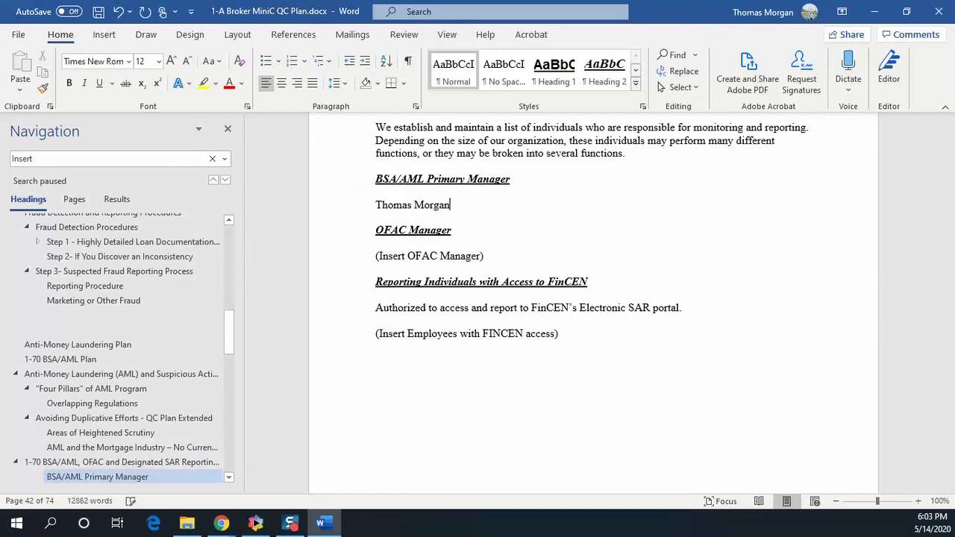
pyautogui.doubleClick(470, 256)
pyautogui.tripleClick(477, 257)
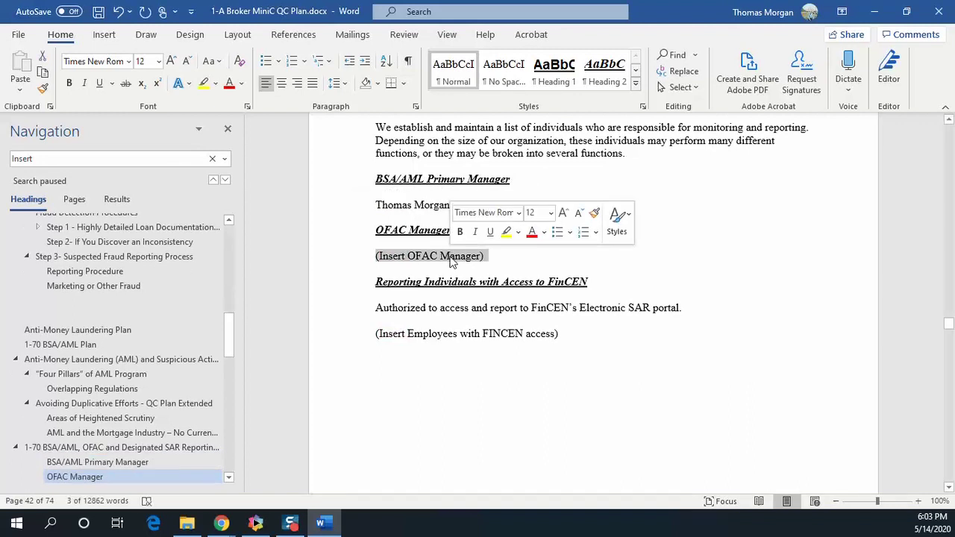
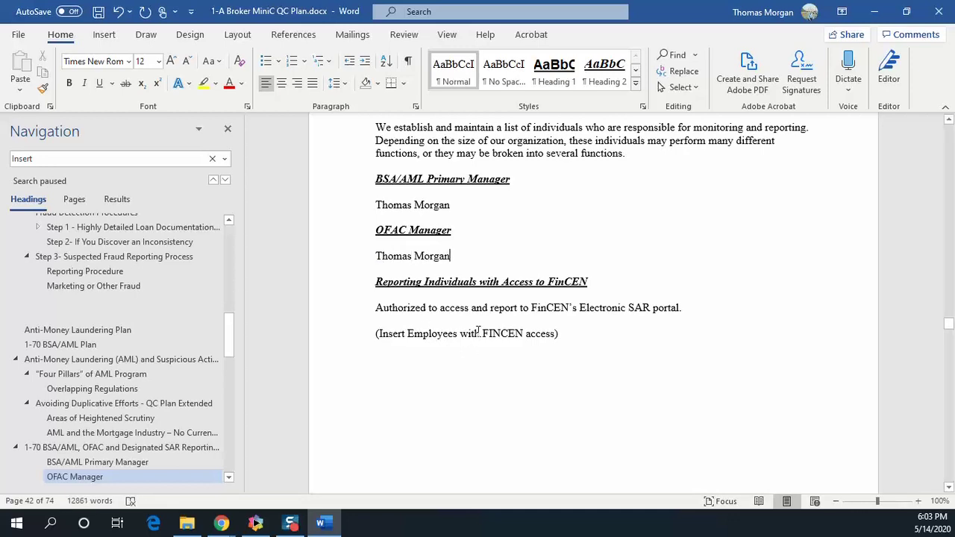
# Replace the FinCEN access placeholder with 'My Reporting People'
pyautogui.tripleClick(478, 334)
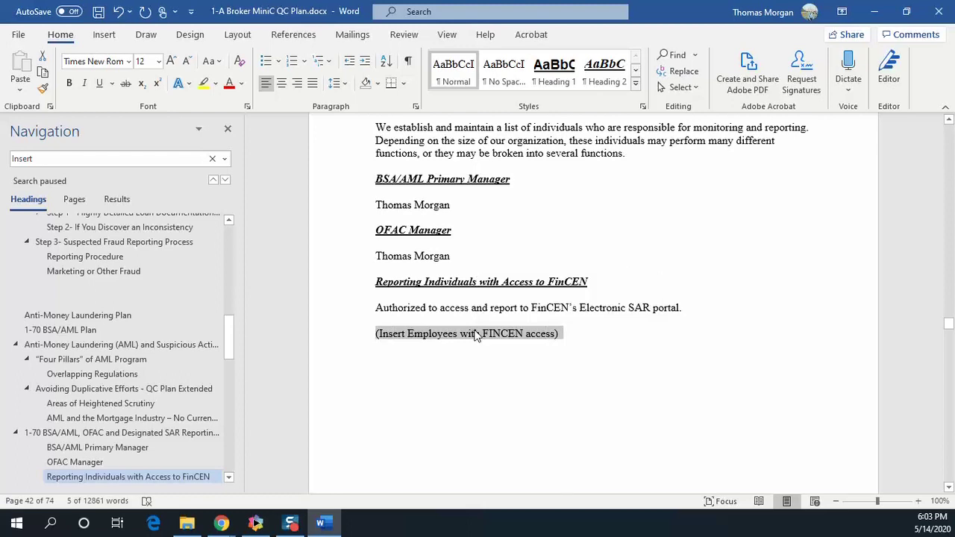
pyautogui.write('My')
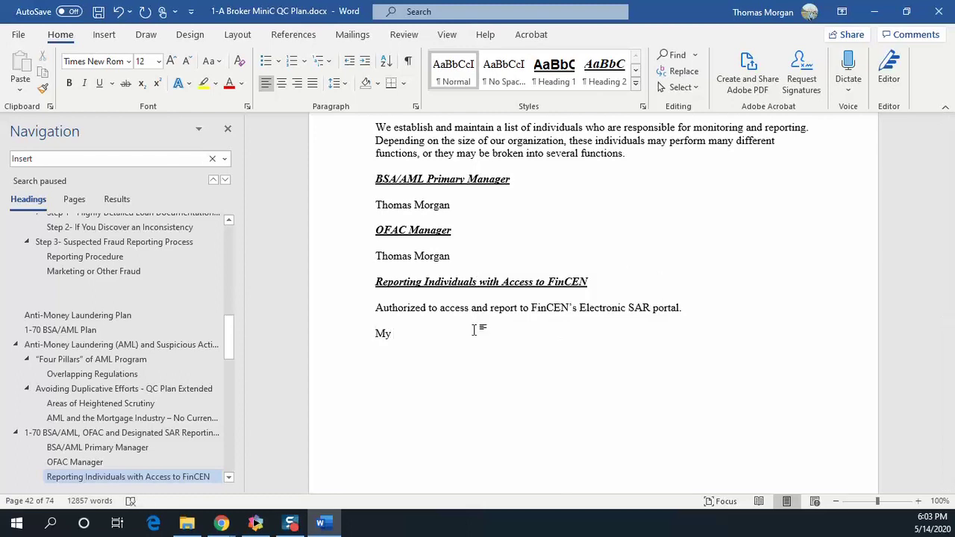
pyautogui.write(' Reporting')
pyautogui.write('People')
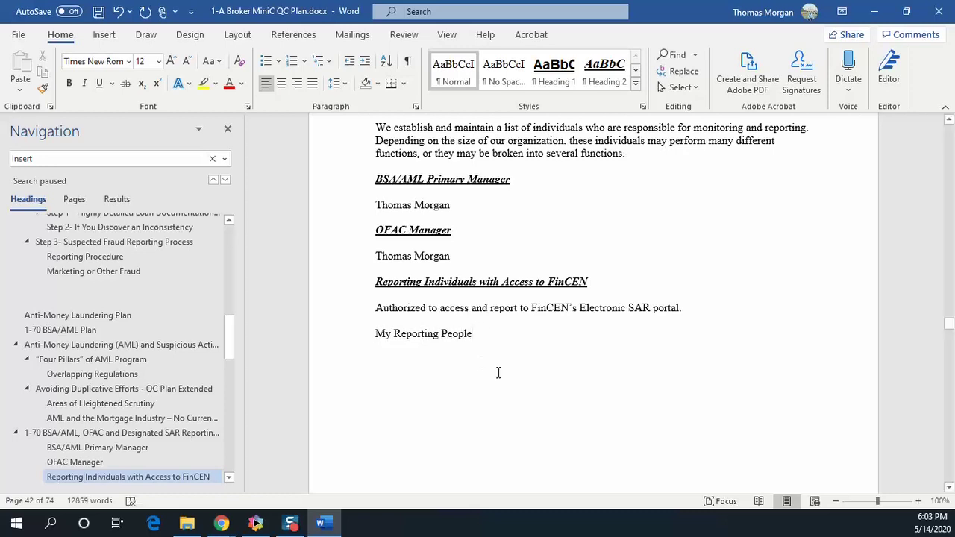
pyautogui.scroll(-6, 447, 276)
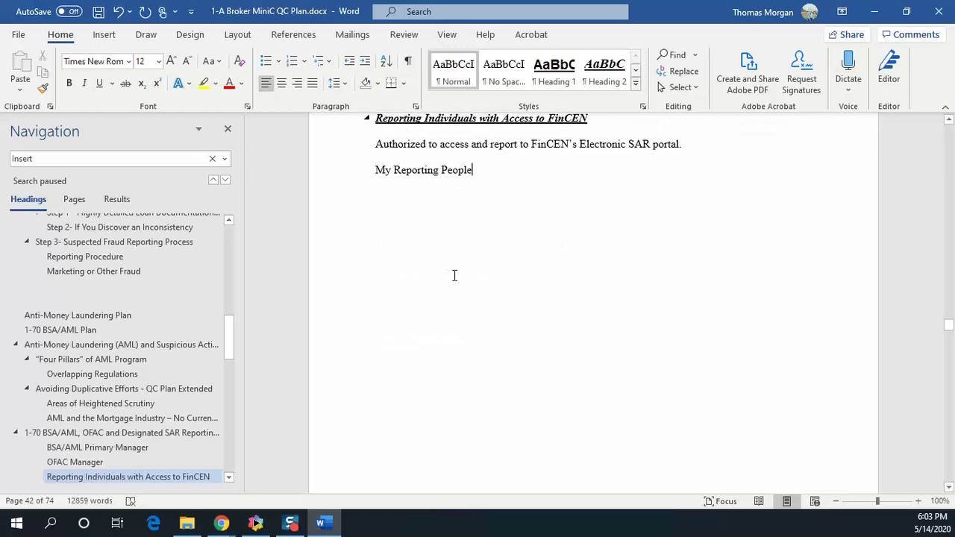
pyautogui.scroll(6, 470, 273)
# Open Save As targeting This PC's Downloads folder as '1-A Broker MiniC QC Plan.docx'
pyautogui.click(19, 35)
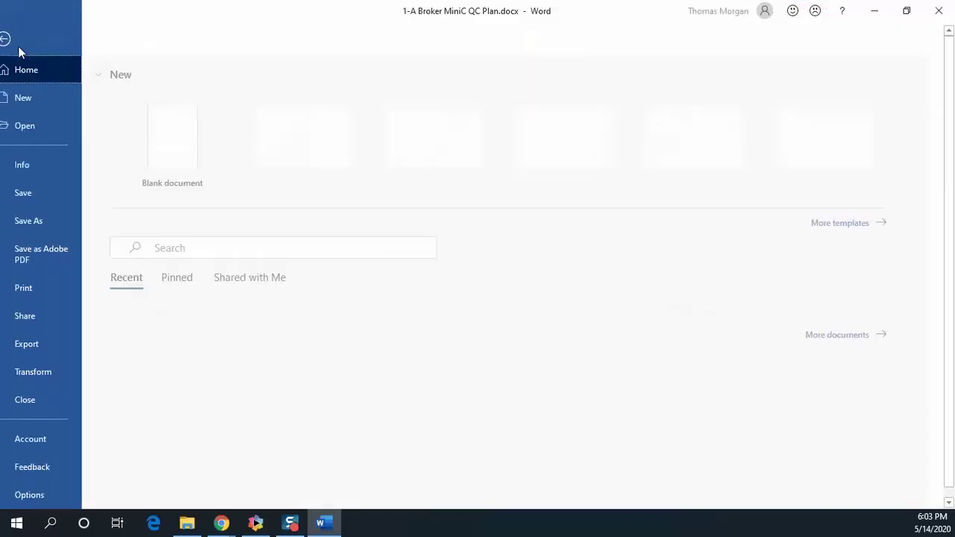
pyautogui.click(64, 226)
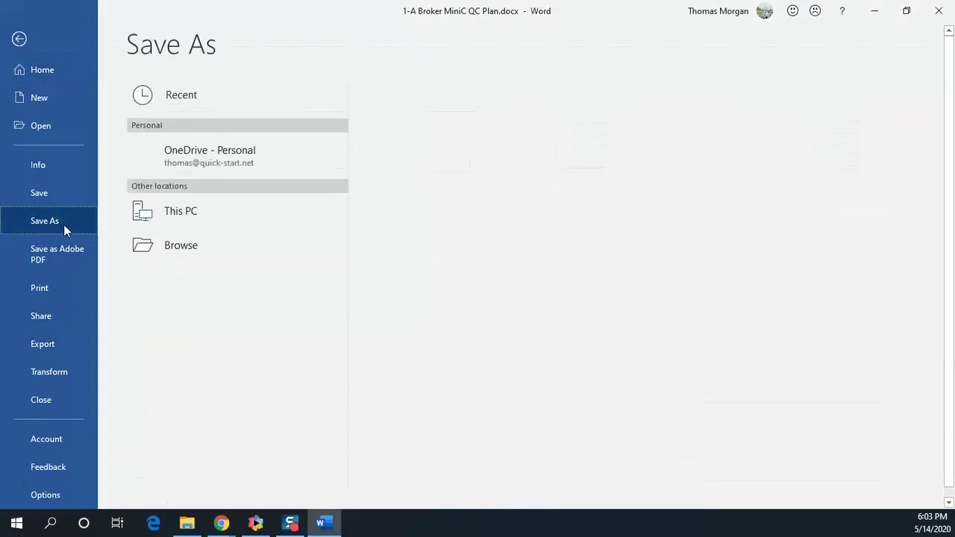
pyautogui.click(184, 214)
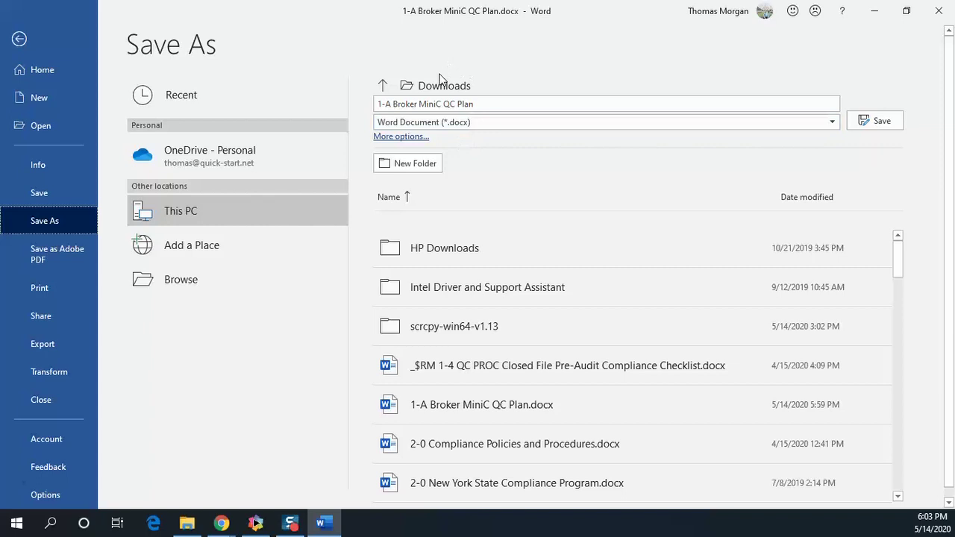